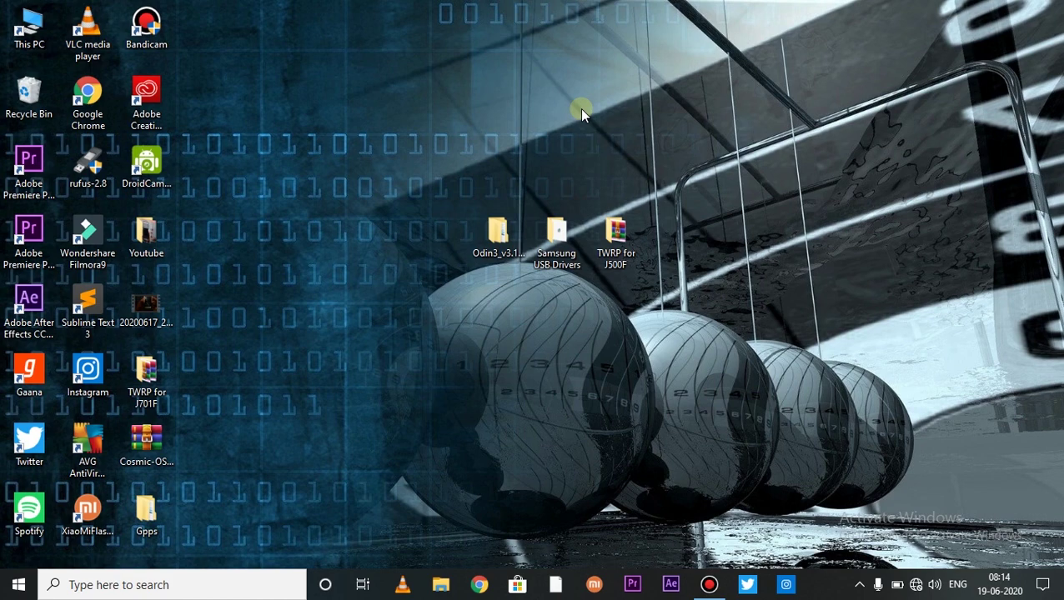
Select and deselect the Odin3, Samsung USB Drivers and TWRP for J500F desktop folders.
{"action": "mouse_move", "coordinate": [546, 3]}
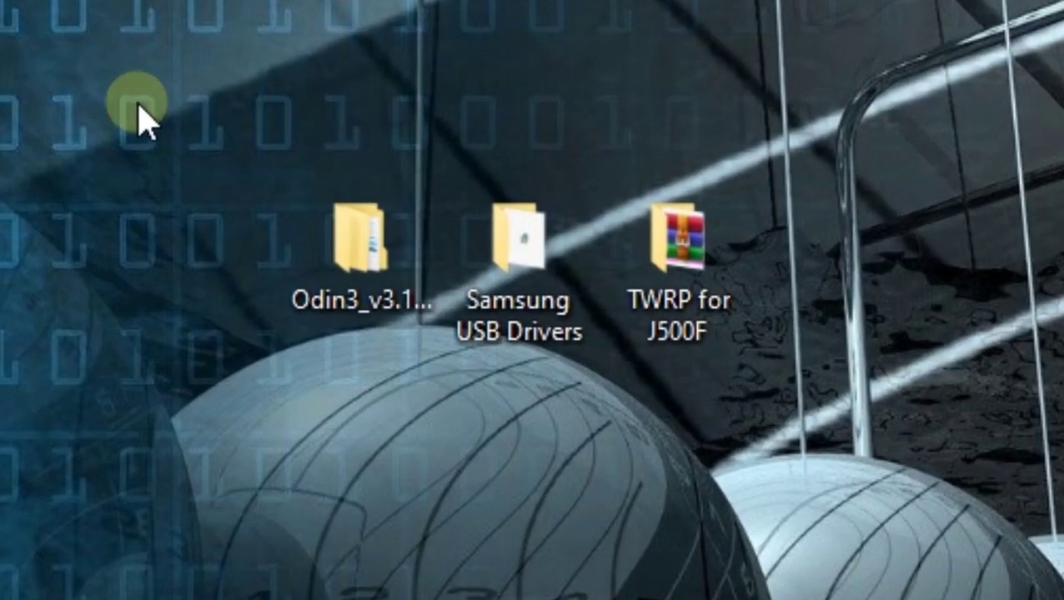
{"action": "left_click_drag", "start_coordinate": [416, 185], "coordinate": [755, 296]}
{"action": "left_click_drag", "start_coordinate": [1049, 415], "coordinate": [1016, 462]}
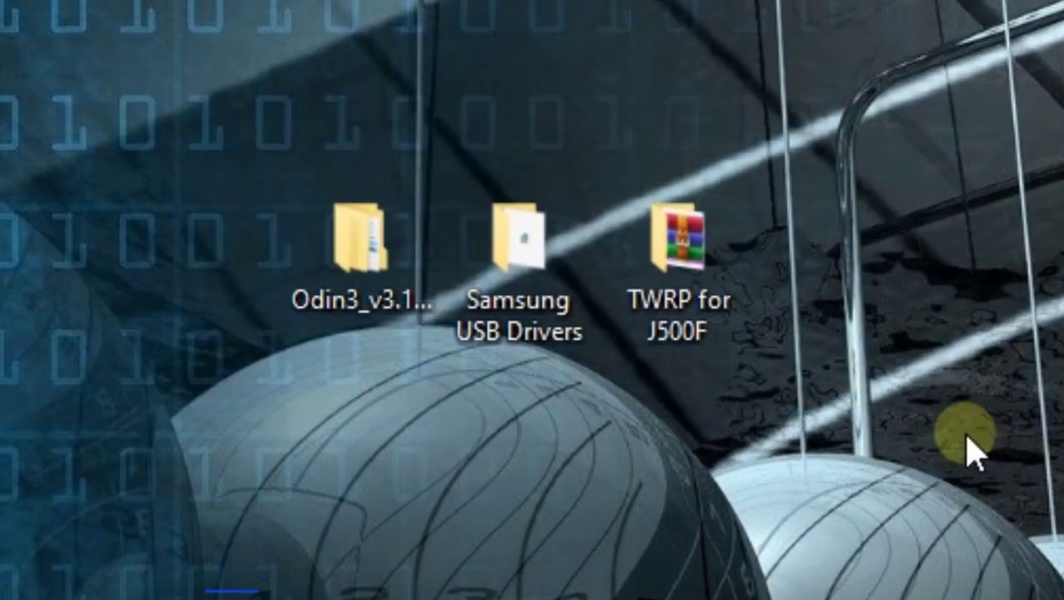
{"action": "left_click", "coordinate": [380, 328]}
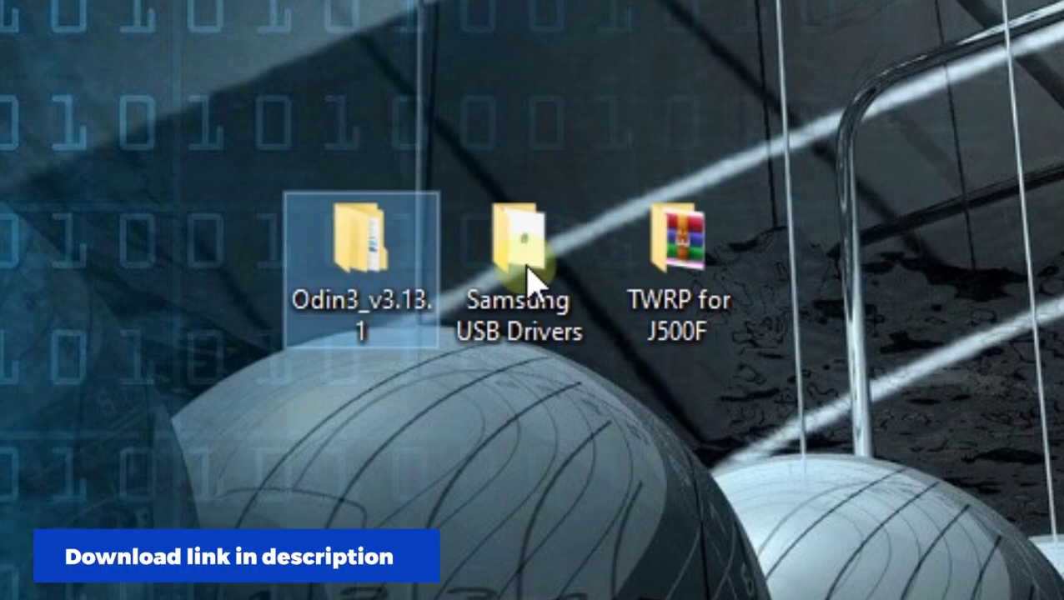
{"action": "mouse_move", "coordinate": [297, 297]}
{"action": "left_mouse_down"}
{"action": "mouse_move", "coordinate": [368, 280]}
{"action": "mouse_move", "coordinate": [309, 310]}
{"action": "left_mouse_up"}
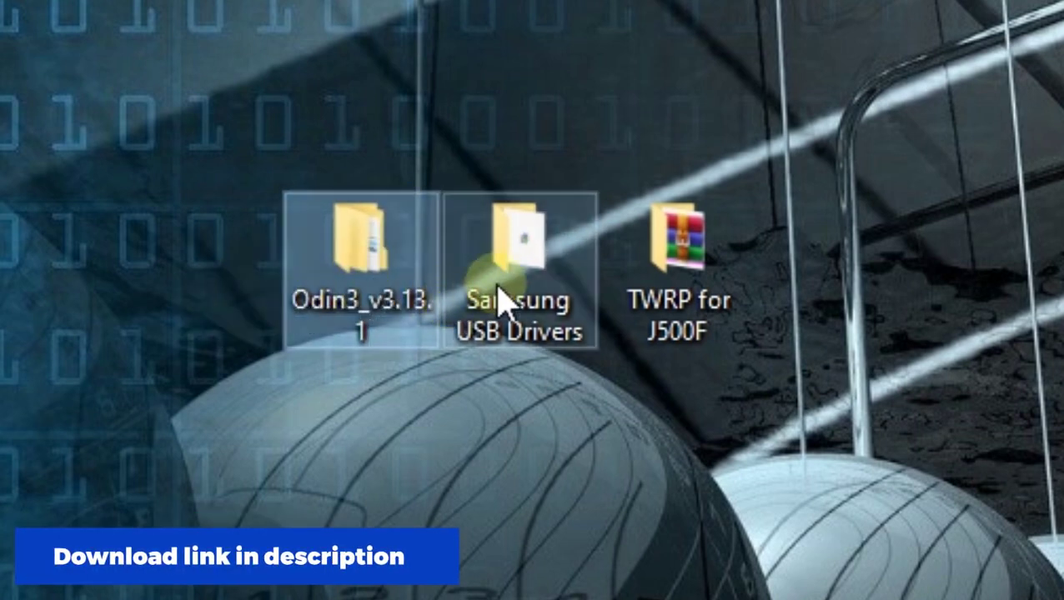
{"action": "left_click_drag", "start_coordinate": [498, 296], "coordinate": [546, 209]}
{"action": "left_click_drag", "start_coordinate": [713, 292], "coordinate": [755, 289]}
{"action": "left_click", "coordinate": [821, 327]}
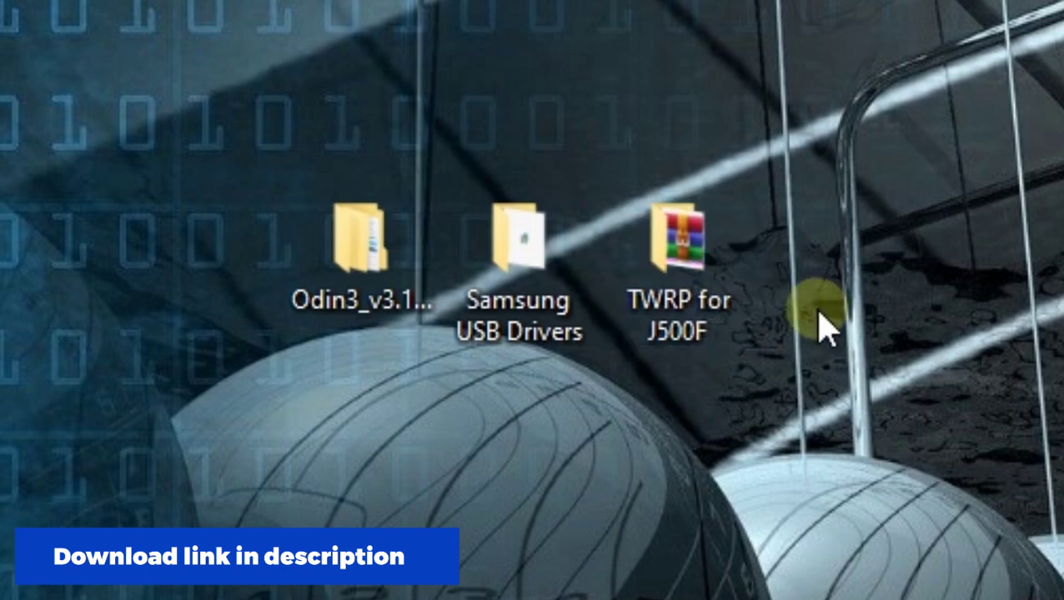
{"action": "left_click_drag", "start_coordinate": [3, 73], "coordinate": [1042, 456]}
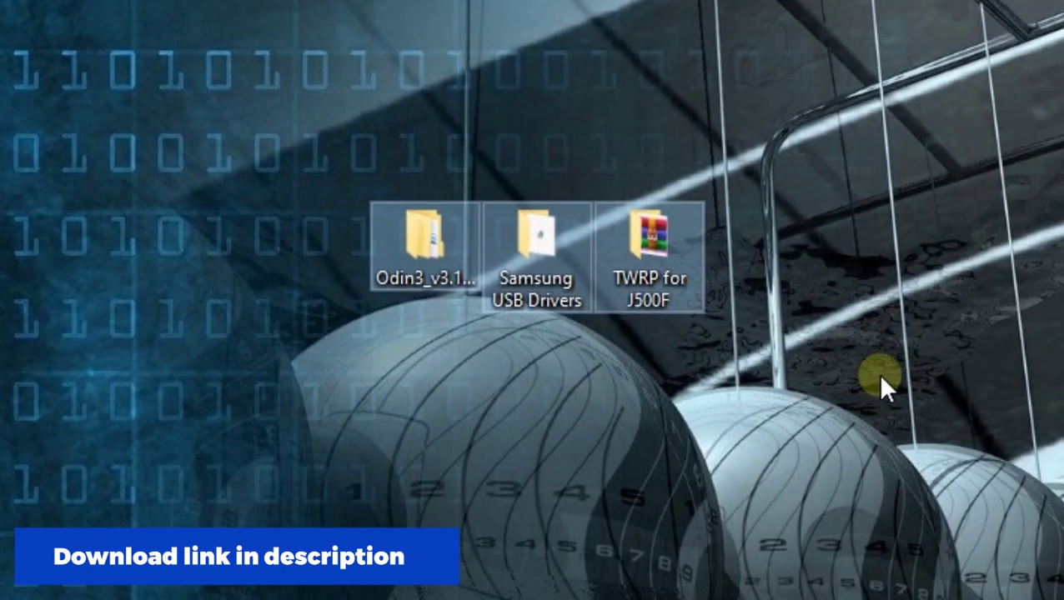
{"action": "left_click", "coordinate": [651, 428]}
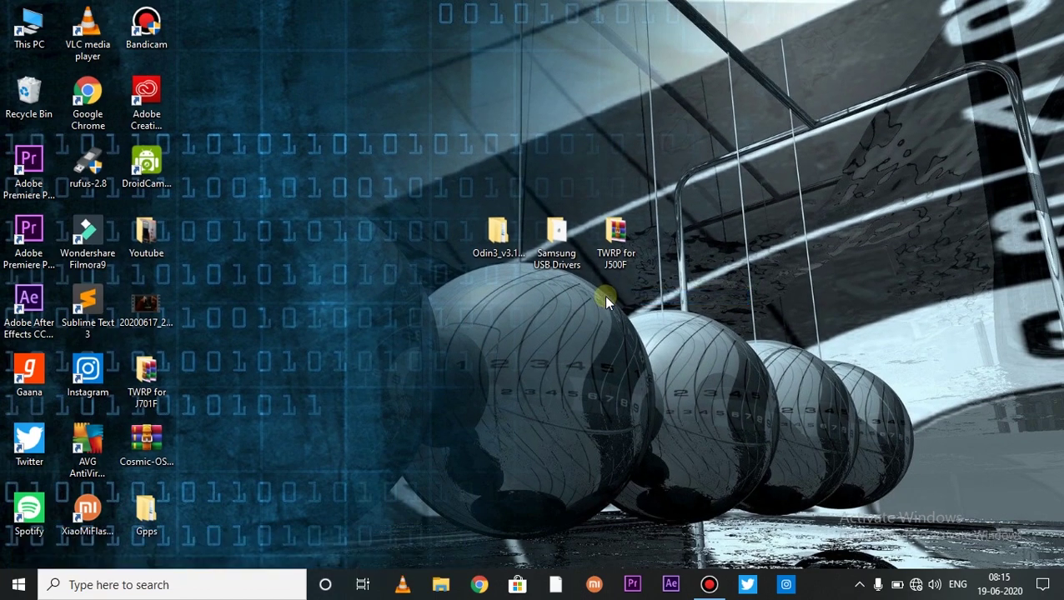
{"action": "left_click", "coordinate": [615, 248]}
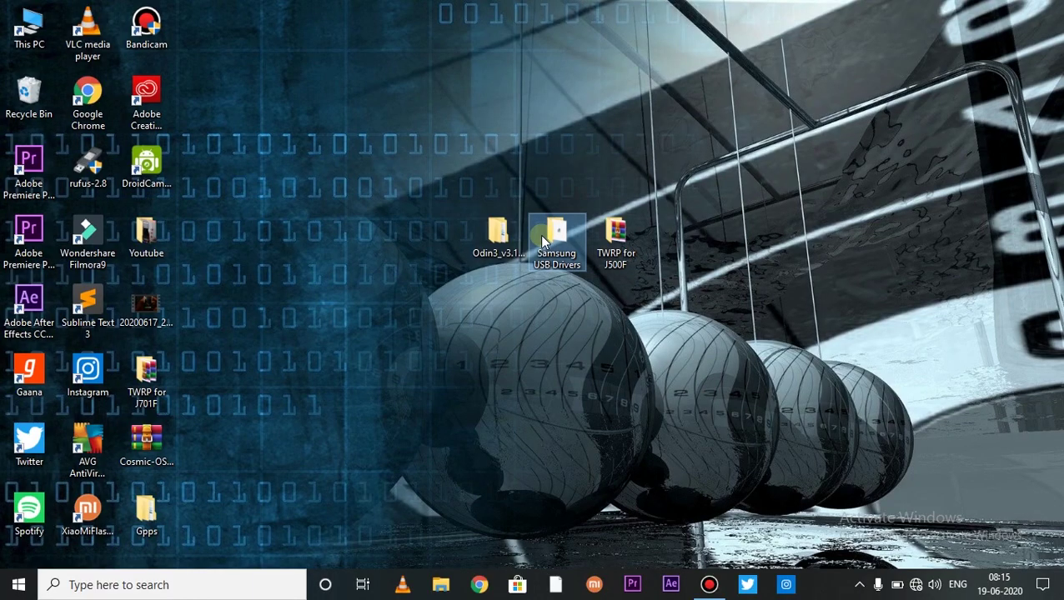
Run the Samsung USB Drivers installer, agree to reinstall, keep US English/United States, and start installing.
{"action": "double_click", "coordinate": [542, 232]}
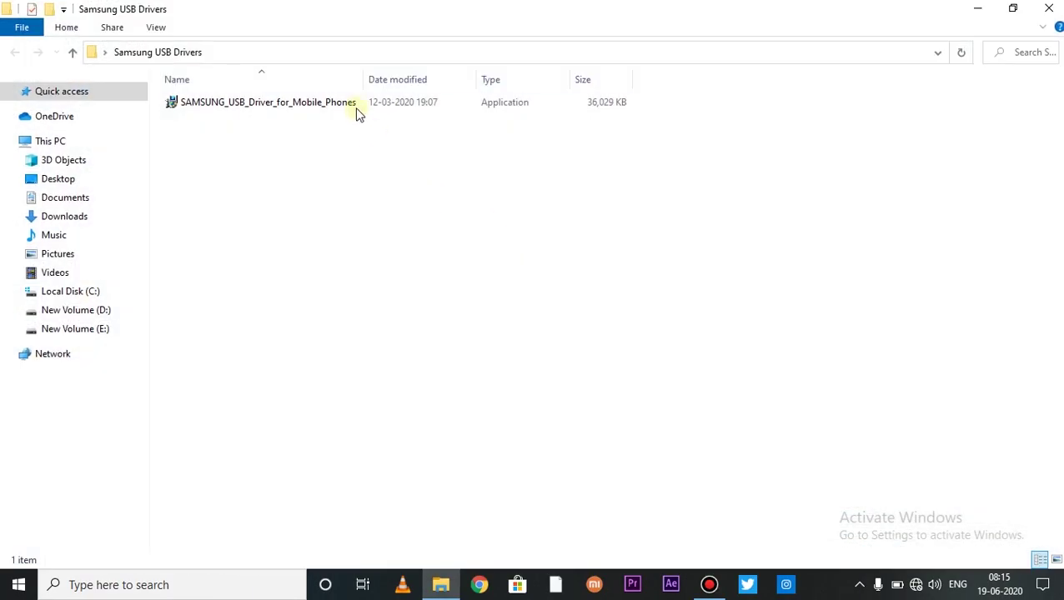
{"action": "left_click", "coordinate": [355, 113]}
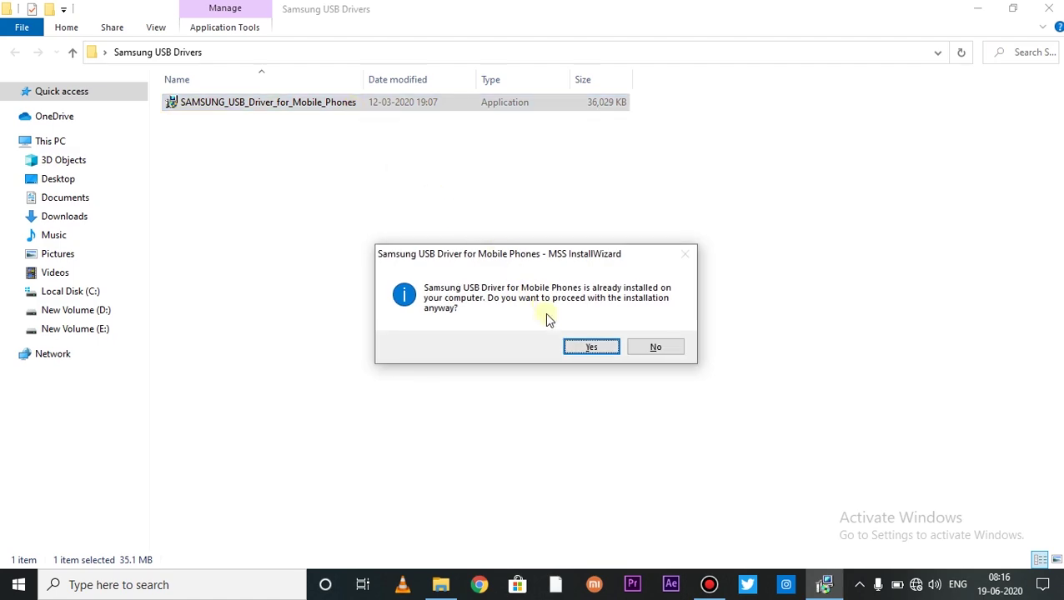
{"action": "left_click", "coordinate": [591, 348]}
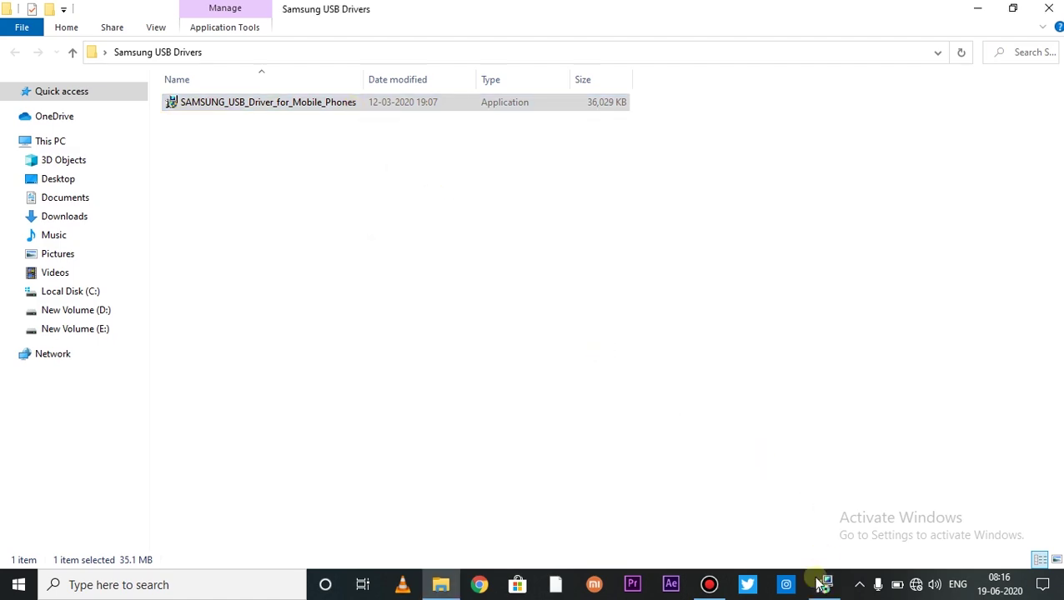
{"action": "mouse_move", "coordinate": [821, 584]}
{"action": "left_click", "coordinate": [812, 502]}
{"action": "left_click", "coordinate": [617, 418]}
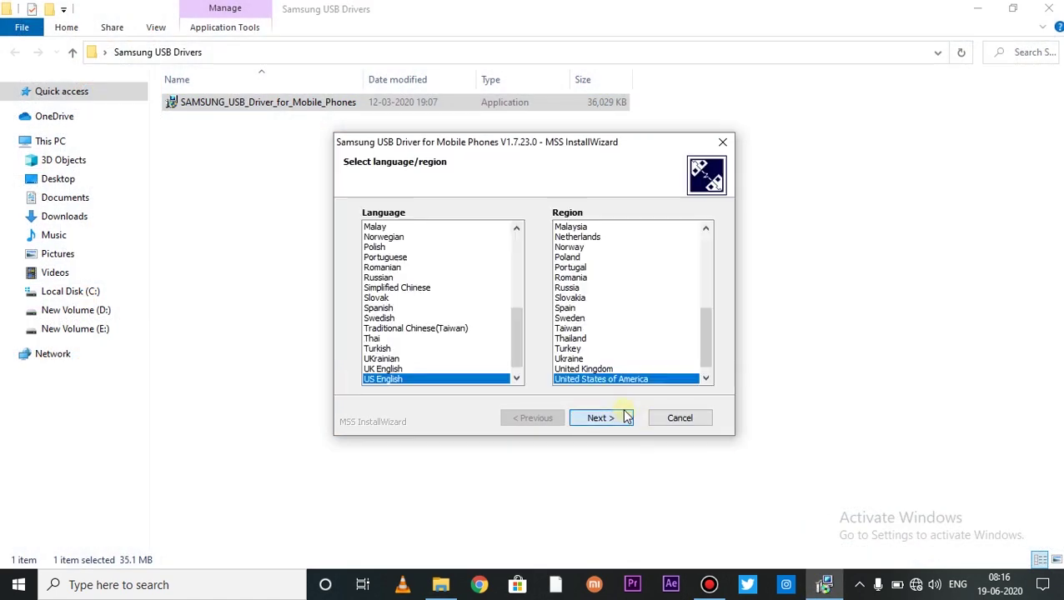
{"action": "left_click", "coordinate": [626, 416]}
{"action": "left_click", "coordinate": [626, 416]}
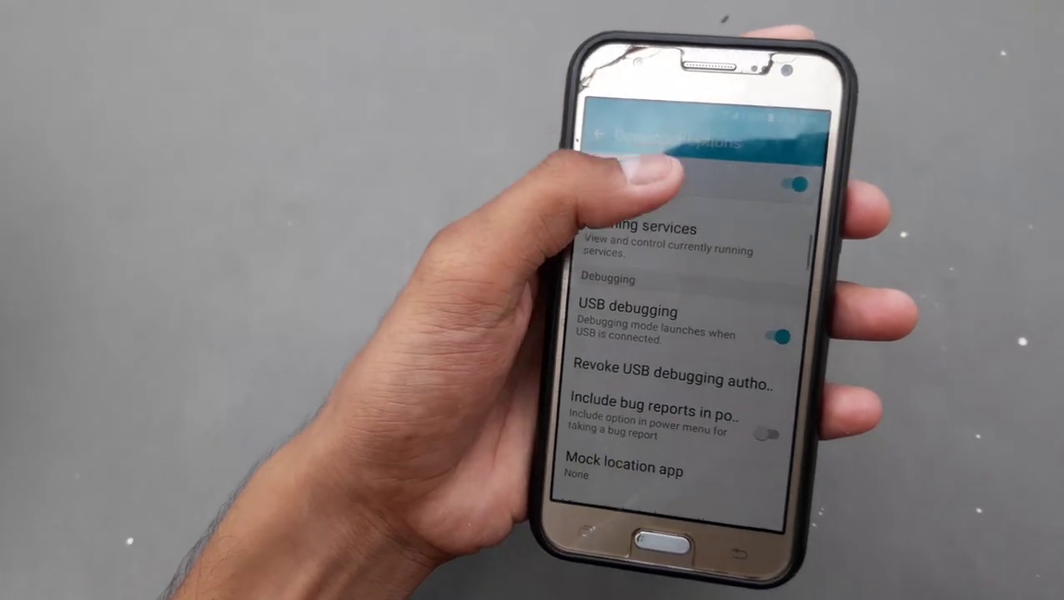
Check USB debugging in Developer options, then return to the main Settings list.
{"action": "scroll", "coordinate": [684, 333], "scroll_direction": "down", "scroll_amount": 5}
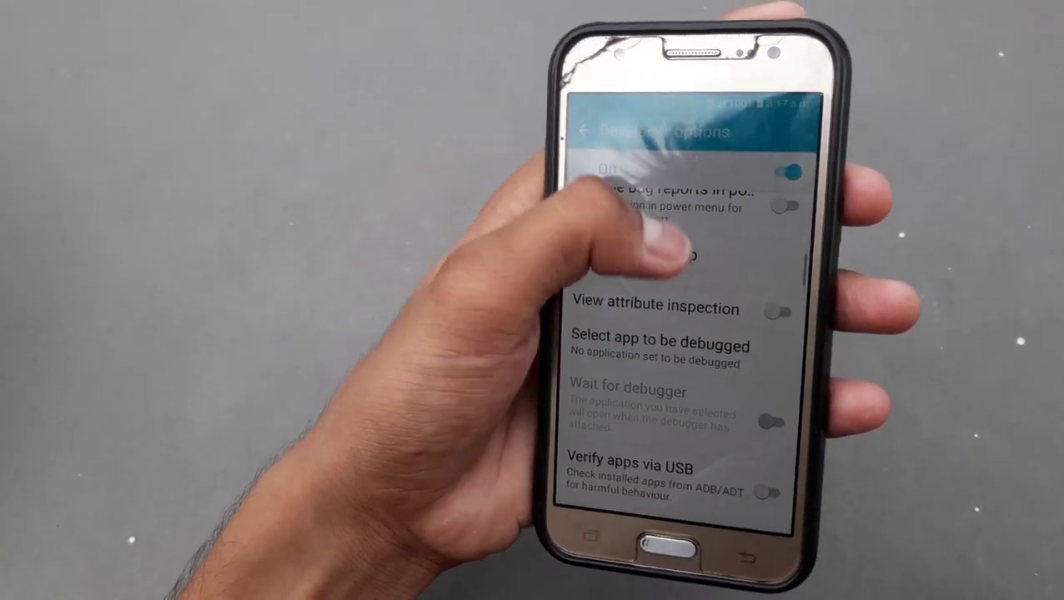
{"action": "scroll", "coordinate": [684, 334], "scroll_direction": "up", "scroll_amount": 5}
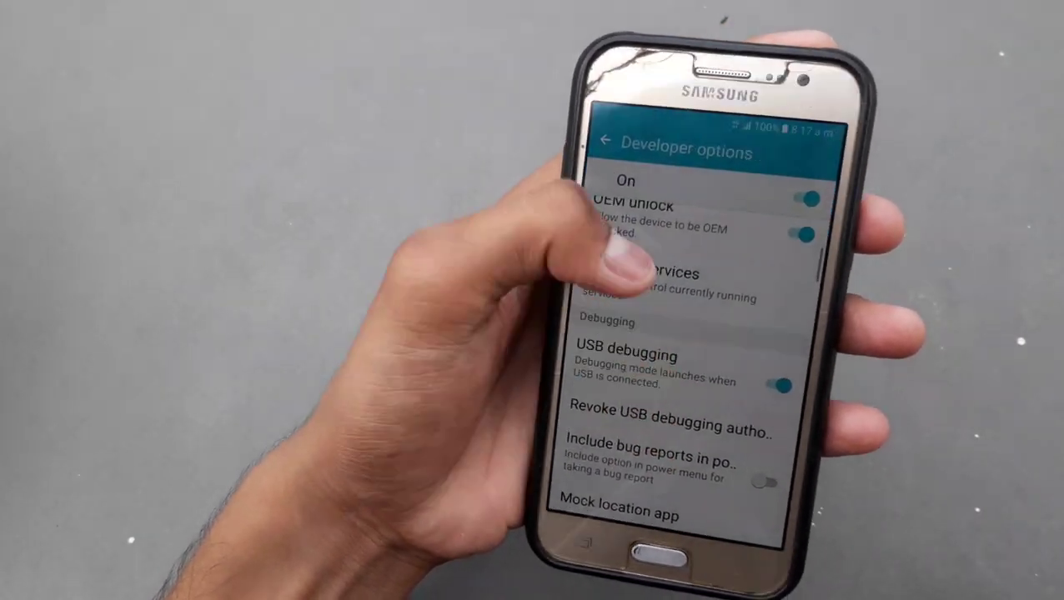
{"action": "left_click", "coordinate": [606, 140]}
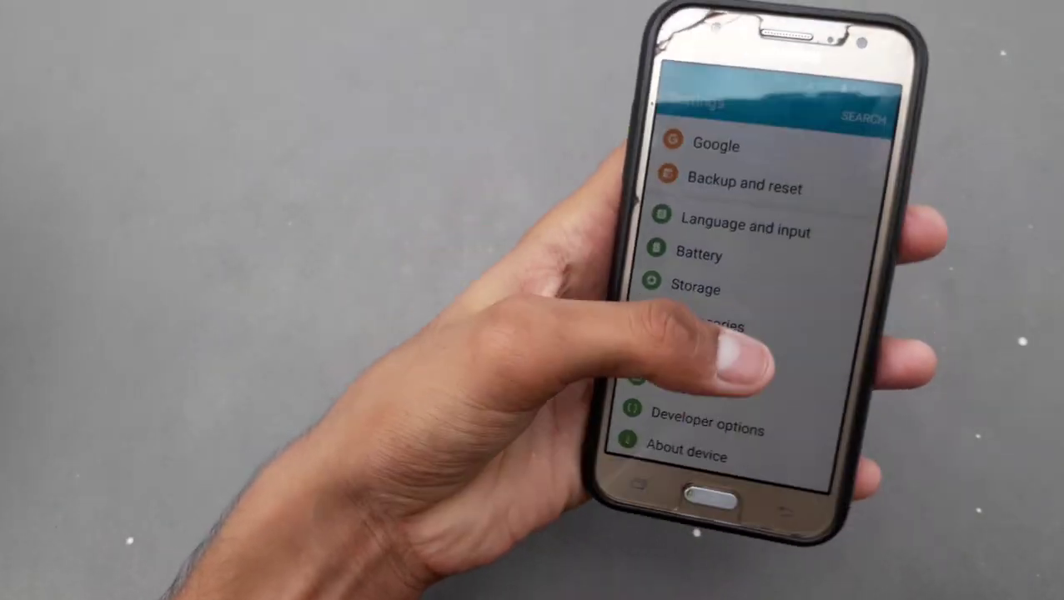
Swipe the Phone app out of recent apps and go back to the home screen.
{"action": "left_click", "coordinate": [584, 530]}
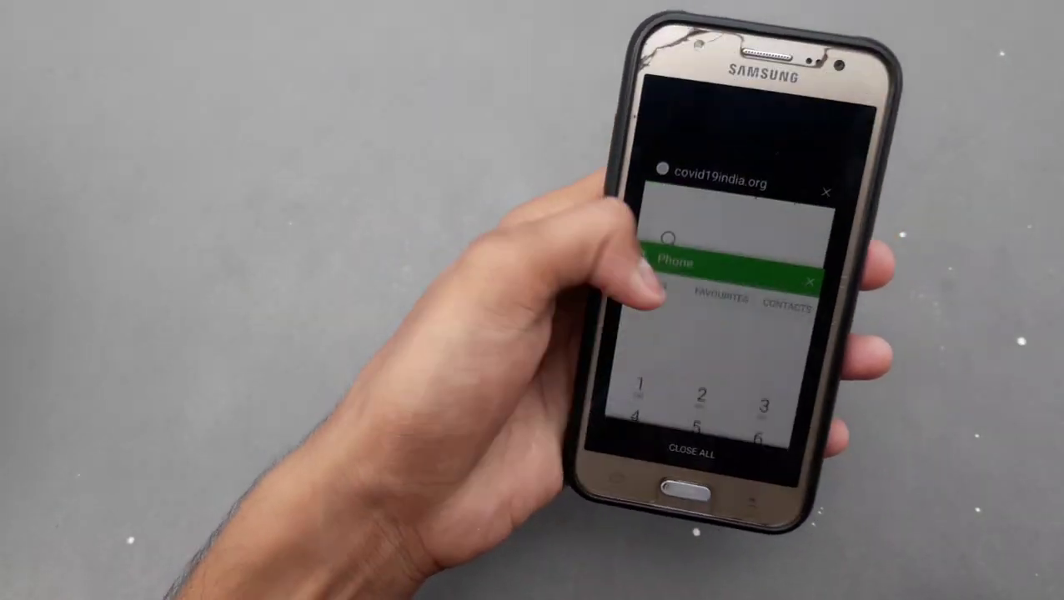
{"action": "left_click_drag", "start_coordinate": [646, 279], "coordinate": [576, 275]}
{"action": "left_click_drag", "start_coordinate": [717, 250], "coordinate": [584, 250]}
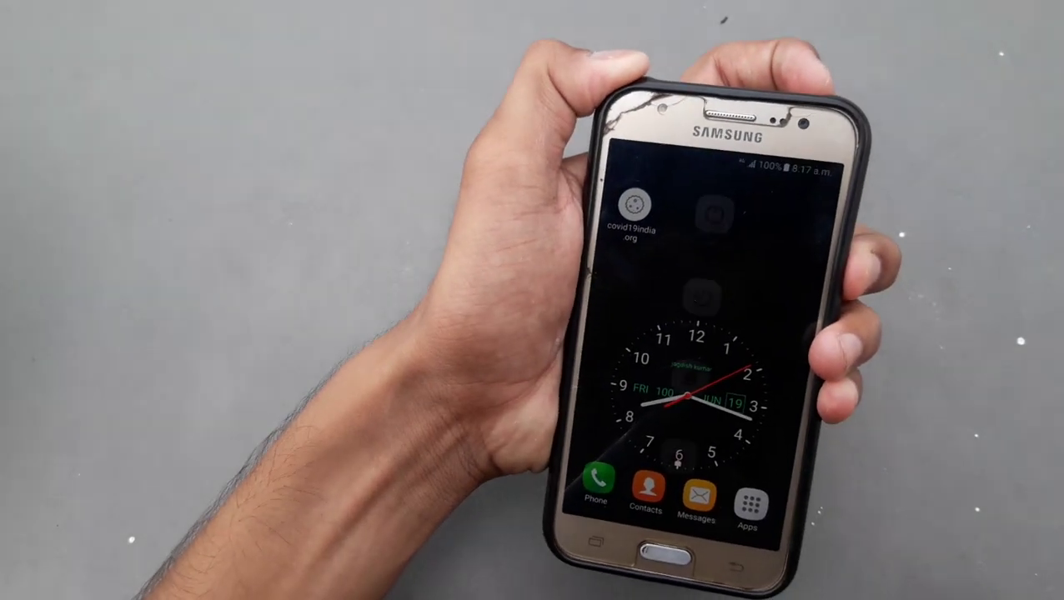
{"action": "left_click", "coordinate": [700, 183]}
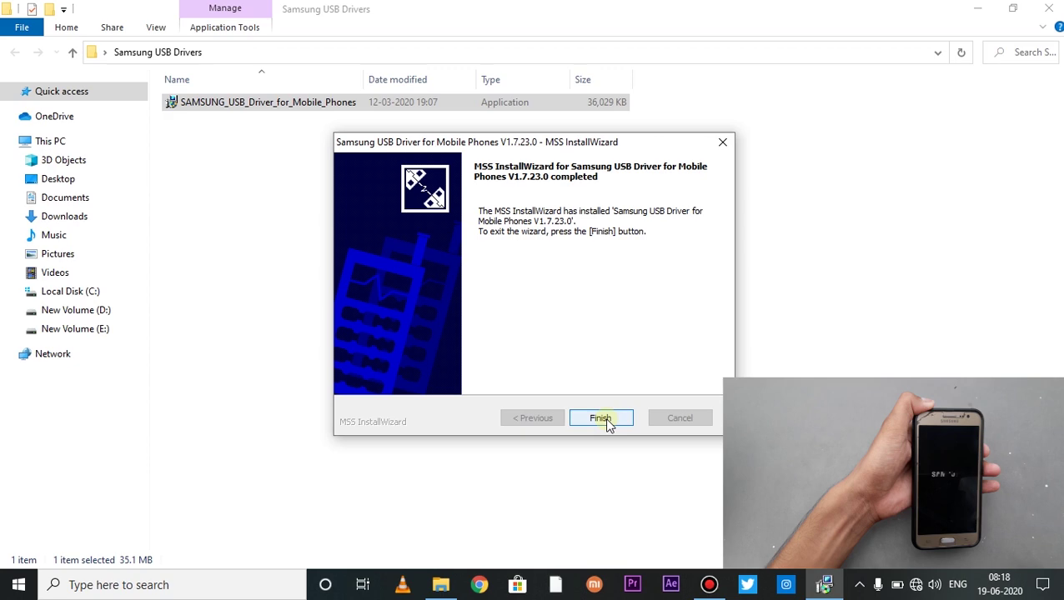
Finish the Samsung USB driver installation and return to the desktop.
{"action": "left_click", "coordinate": [604, 419]}
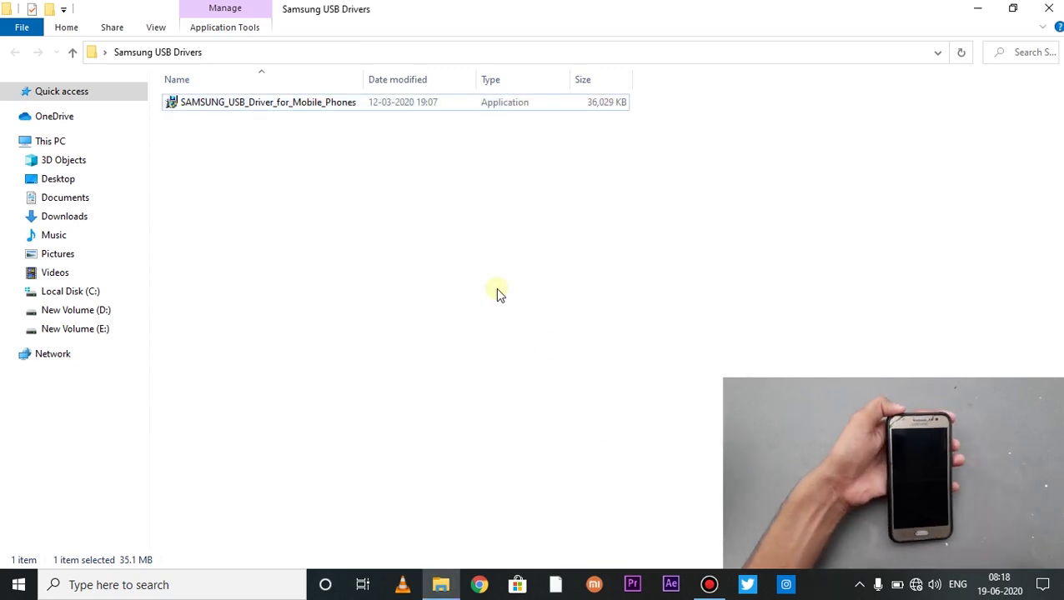
{"action": "key", "text": "alt+Up"}
{"action": "key", "text": "super+d"}
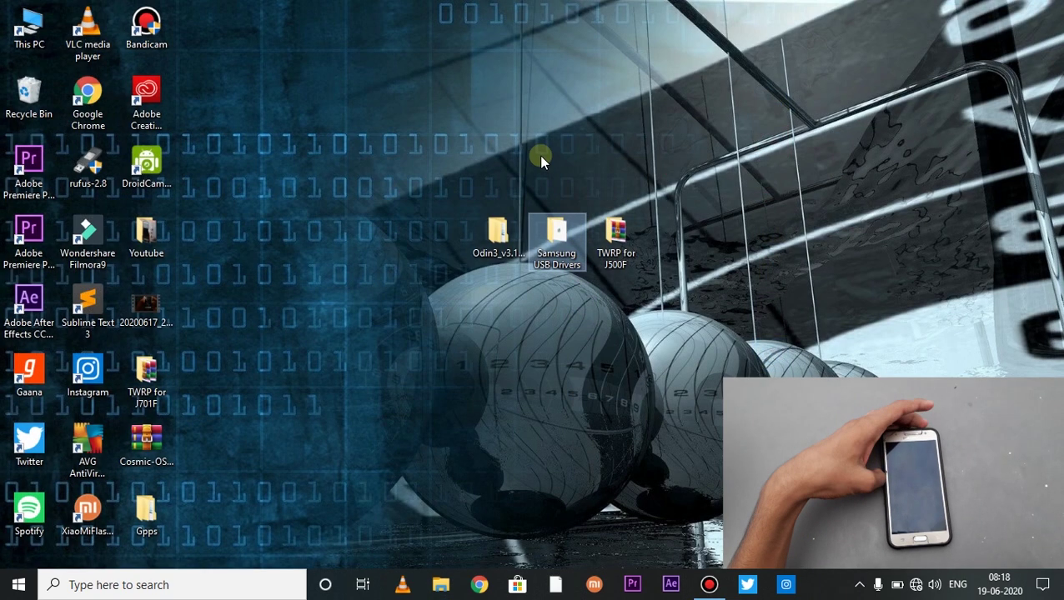
Extract the Odin3_v3.13.1 zip archive to an Odin3_v3.13.1 folder.
{"action": "double_click", "coordinate": [517, 232]}
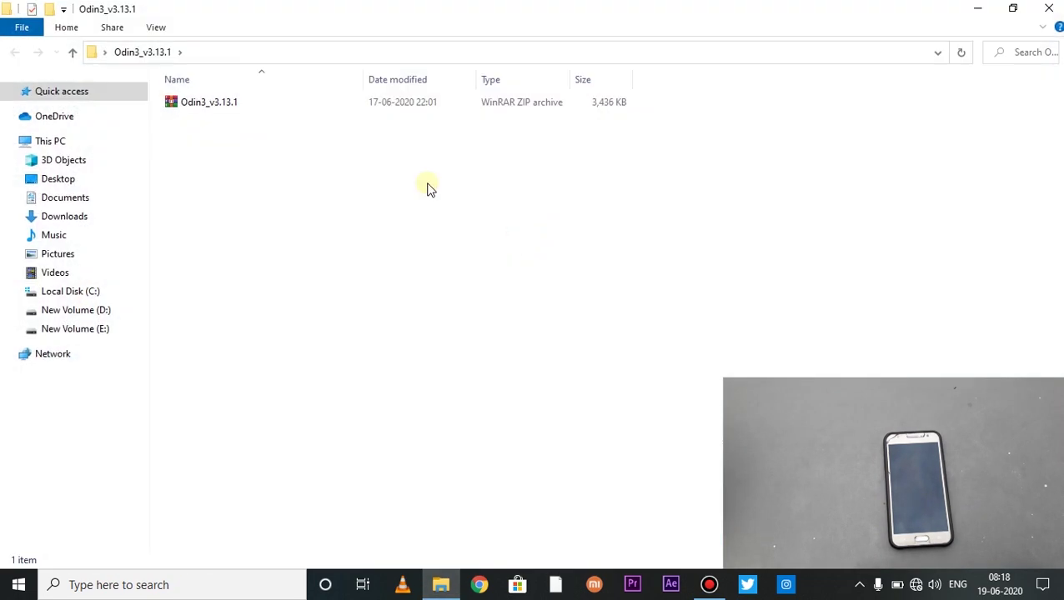
{"action": "left_click", "coordinate": [314, 111]}
{"action": "right_click", "coordinate": [314, 111]}
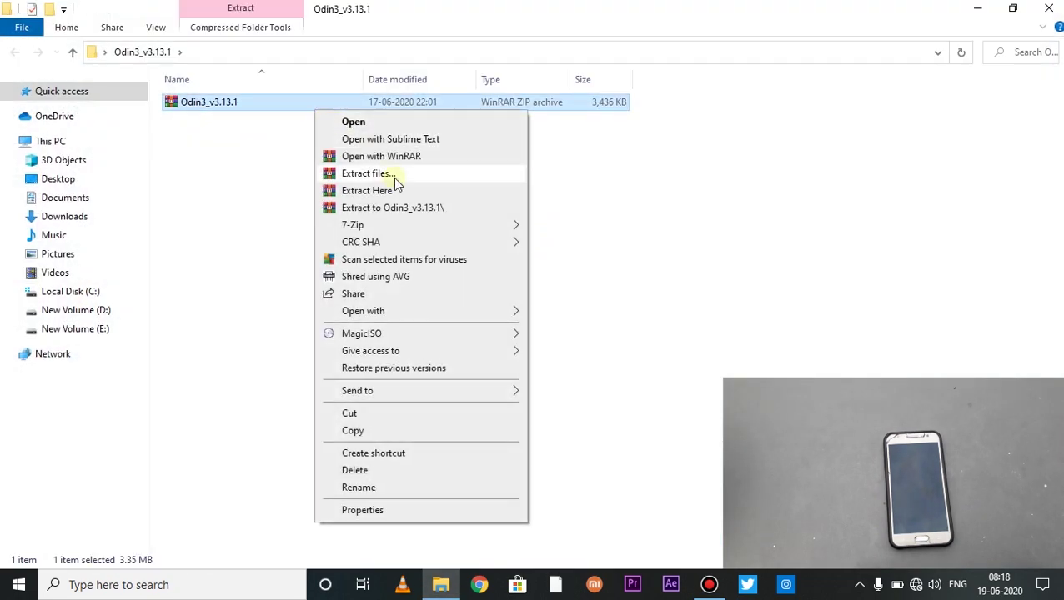
{"action": "left_click", "coordinate": [421, 208]}
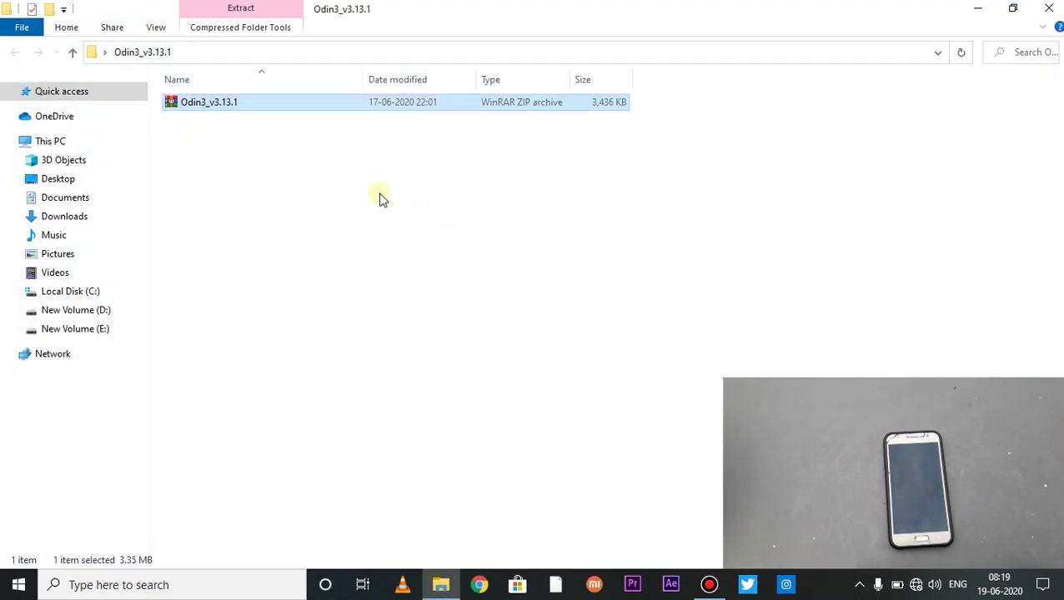
Refresh the listing and open the nested Odin3_v3.13.1 folders to the Odin3 v3.13.1 application.
{"action": "right_click", "coordinate": [380, 200]}
{"action": "left_click", "coordinate": [442, 259]}
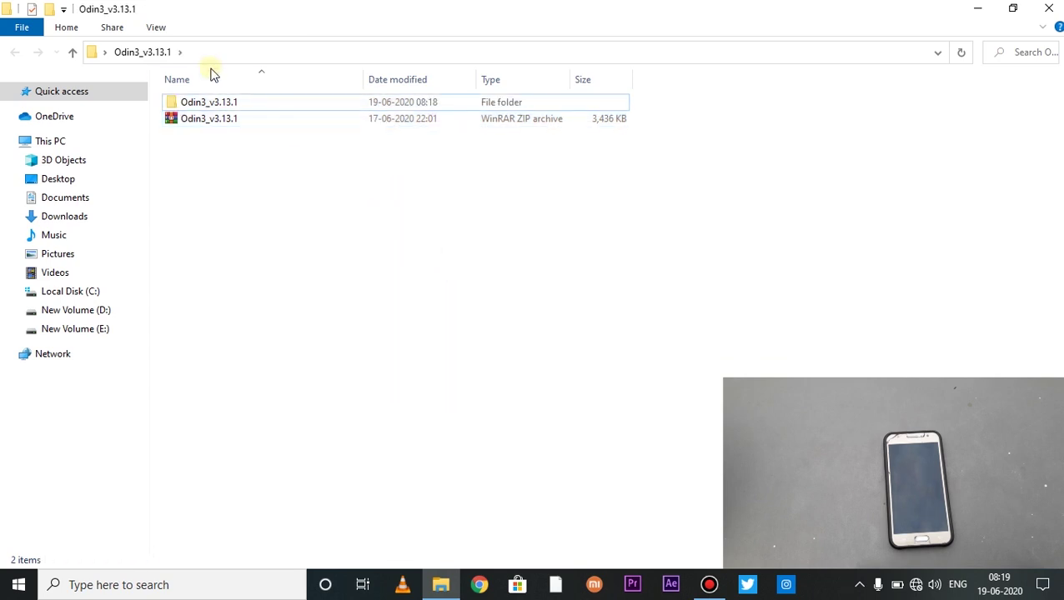
{"action": "double_click", "coordinate": [230, 105]}
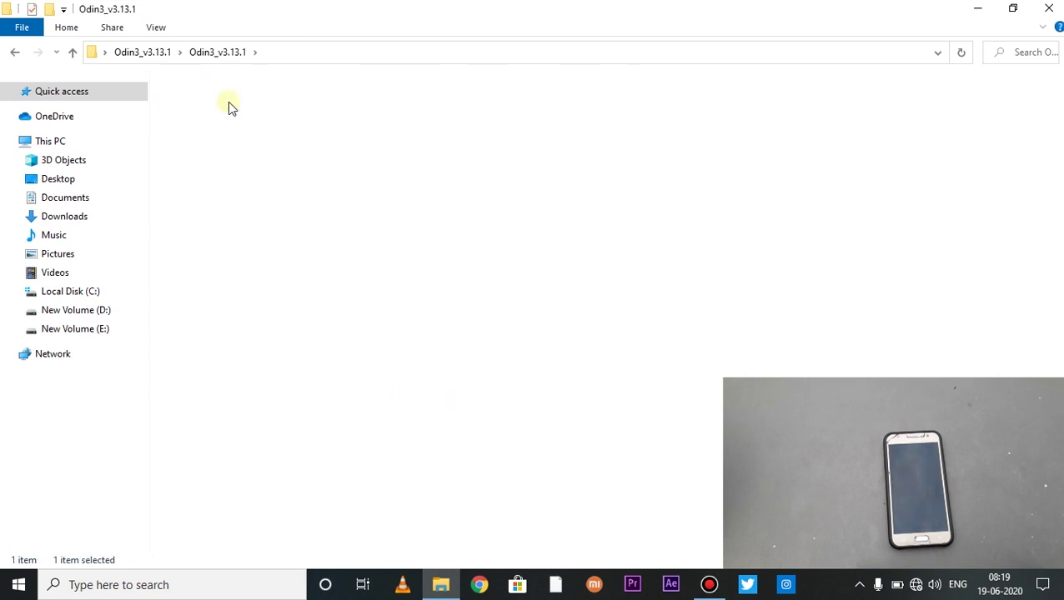
{"action": "double_click", "coordinate": [230, 105]}
{"action": "left_click", "coordinate": [229, 142]}
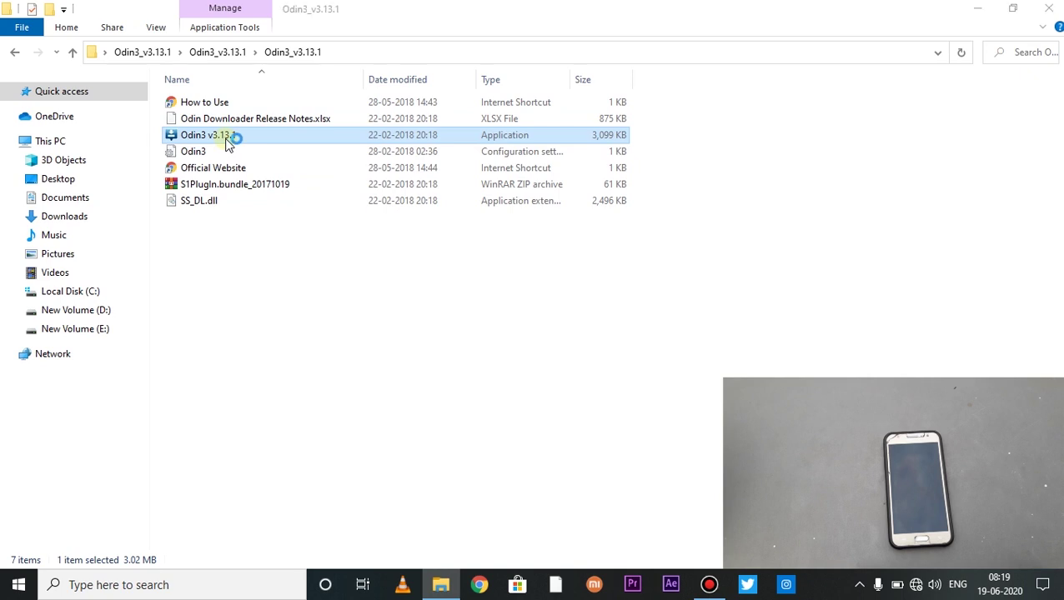
Dismiss the Odin3 warning and, with the phone on 0:[COM3], choose a file for AP.
{"action": "left_click", "coordinate": [651, 343]}
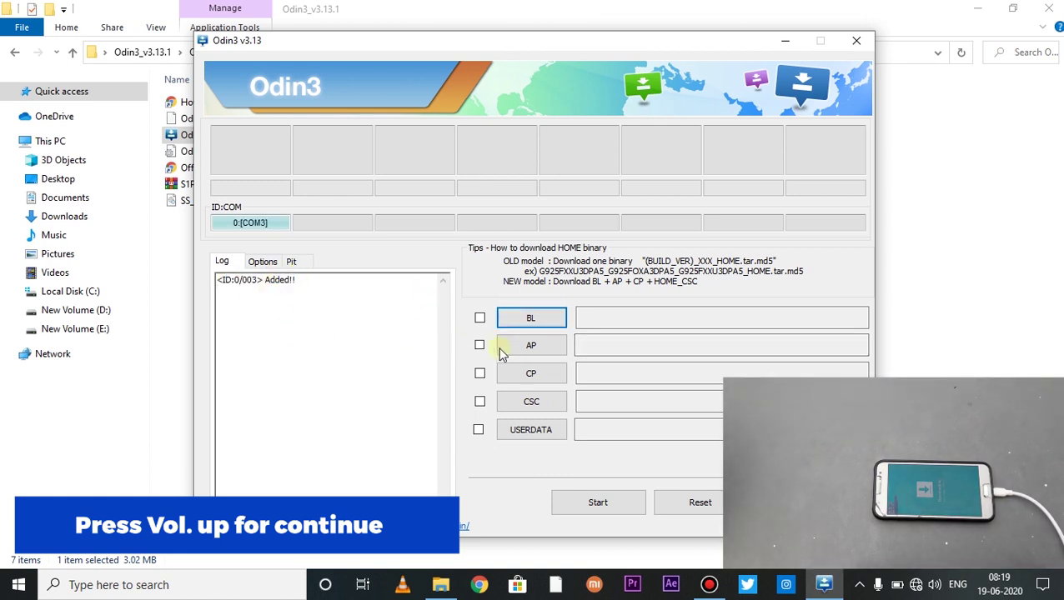
{"action": "left_click", "coordinate": [525, 354]}
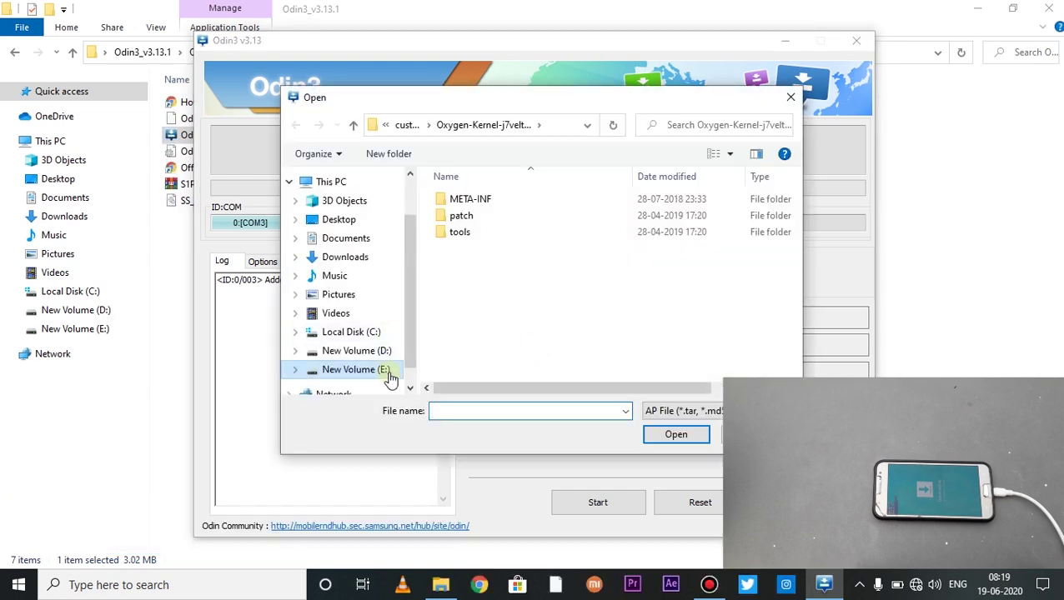
Browse to Desktop > TWRP for J500F and load twrp-3.3.1-1-j5lte.img into the AP slot.
{"action": "left_click", "coordinate": [388, 373]}
{"action": "scroll", "coordinate": [409, 278], "scroll_direction": "down", "scroll_amount": 1}
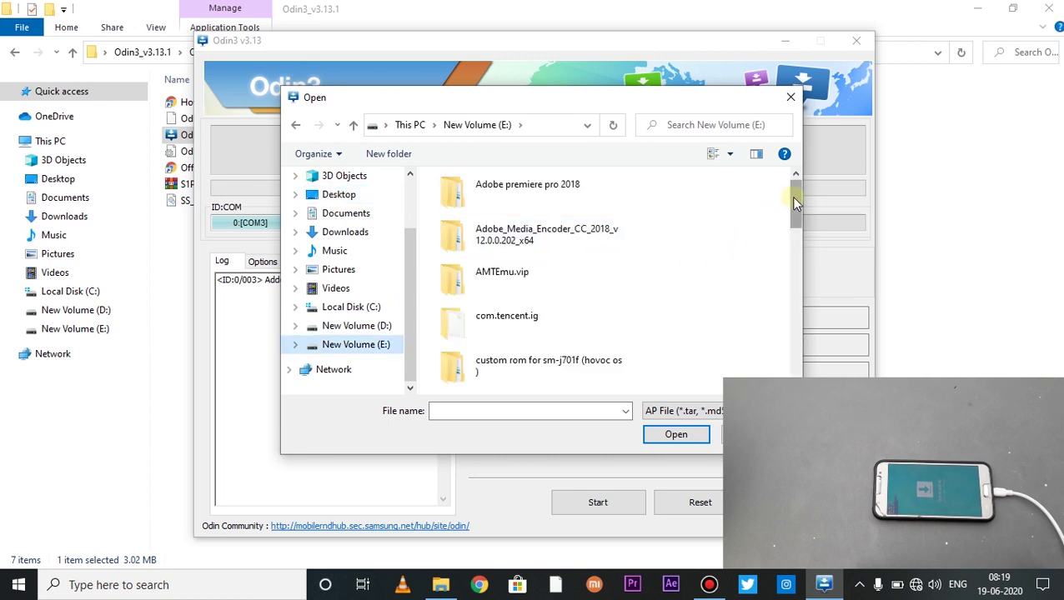
{"action": "left_click_drag", "start_coordinate": [795, 203], "coordinate": [825, 323]}
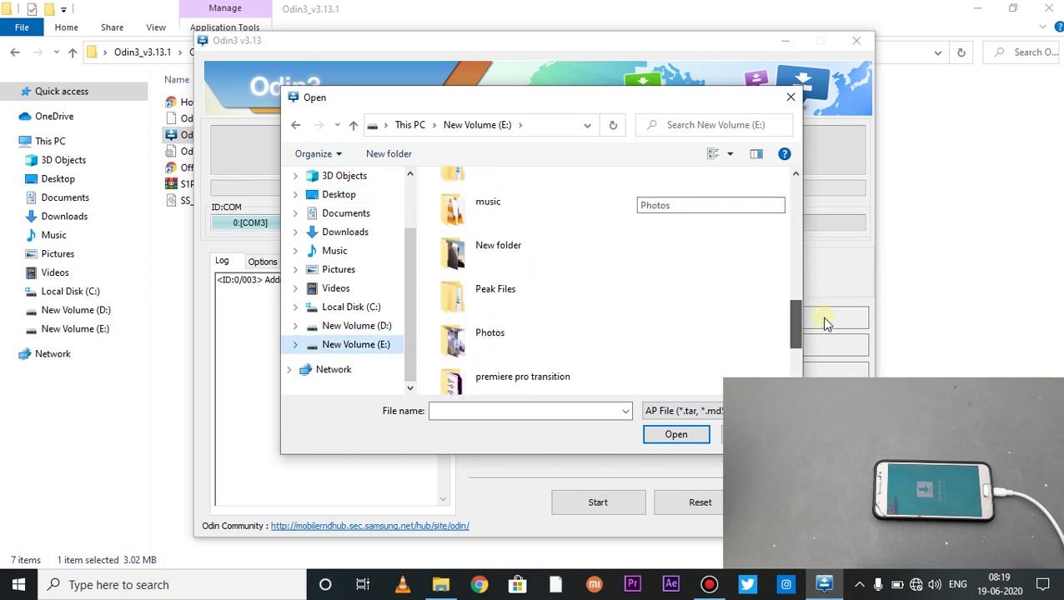
{"action": "left_click", "coordinate": [346, 197]}
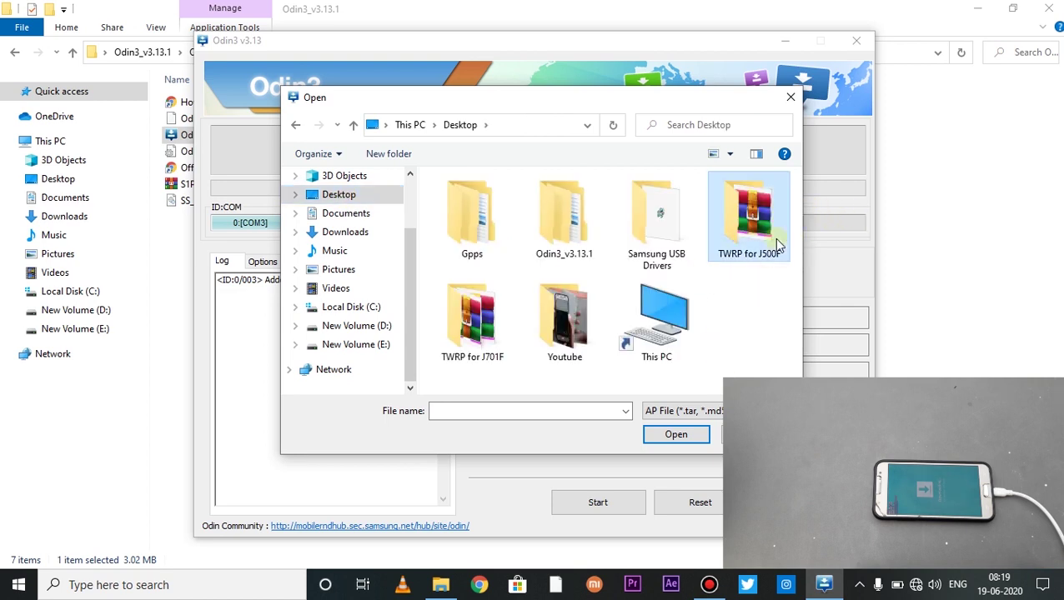
{"action": "double_click", "coordinate": [773, 212]}
{"action": "left_click", "coordinate": [524, 205]}
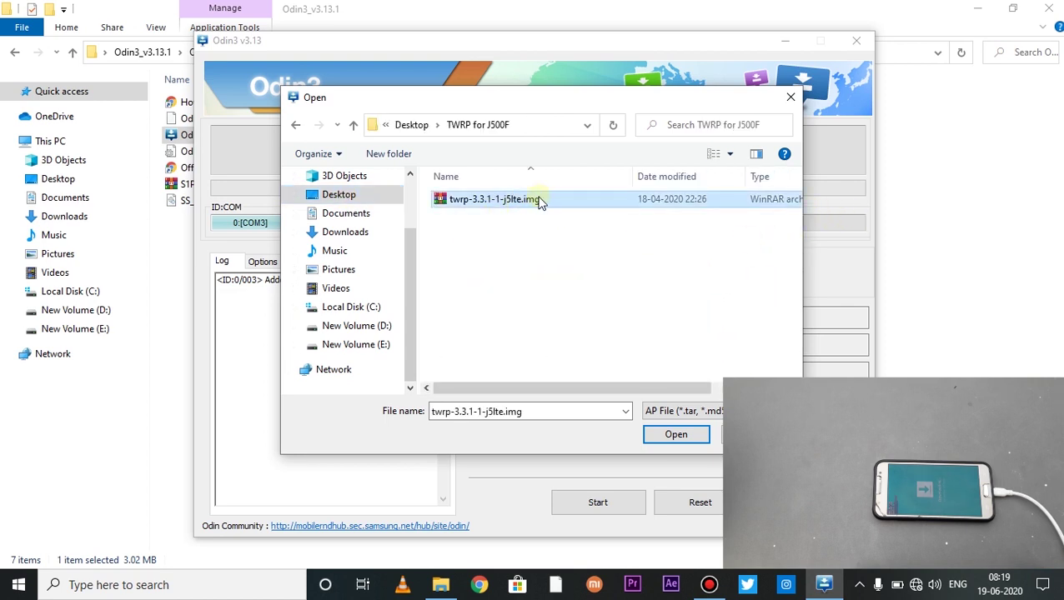
{"action": "double_click", "coordinate": [537, 204]}
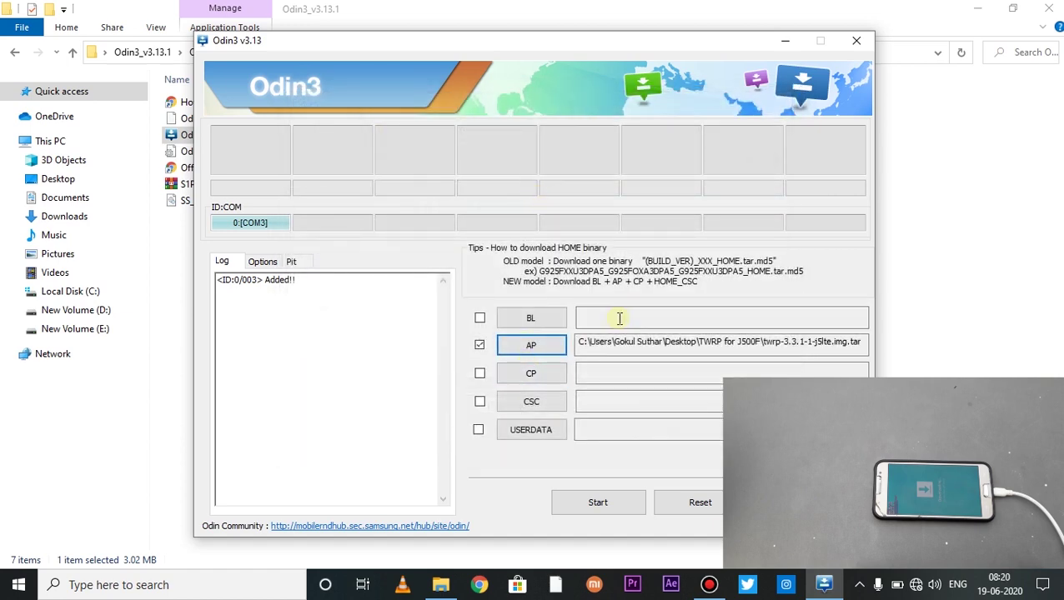
{"action": "left_click_drag", "start_coordinate": [595, 341], "coordinate": [635, 388]}
Start flashing twrp-3.3.1-1-j5lte.img.tar from the AP slot to the Galaxy J5.
{"action": "left_click", "coordinate": [665, 394]}
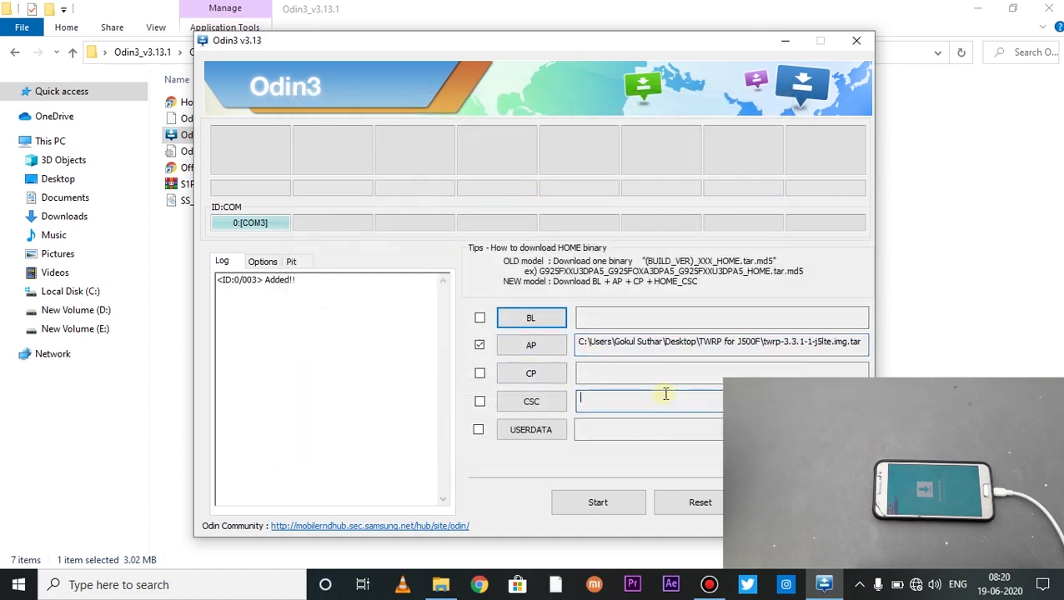
{"action": "left_click", "coordinate": [556, 509]}
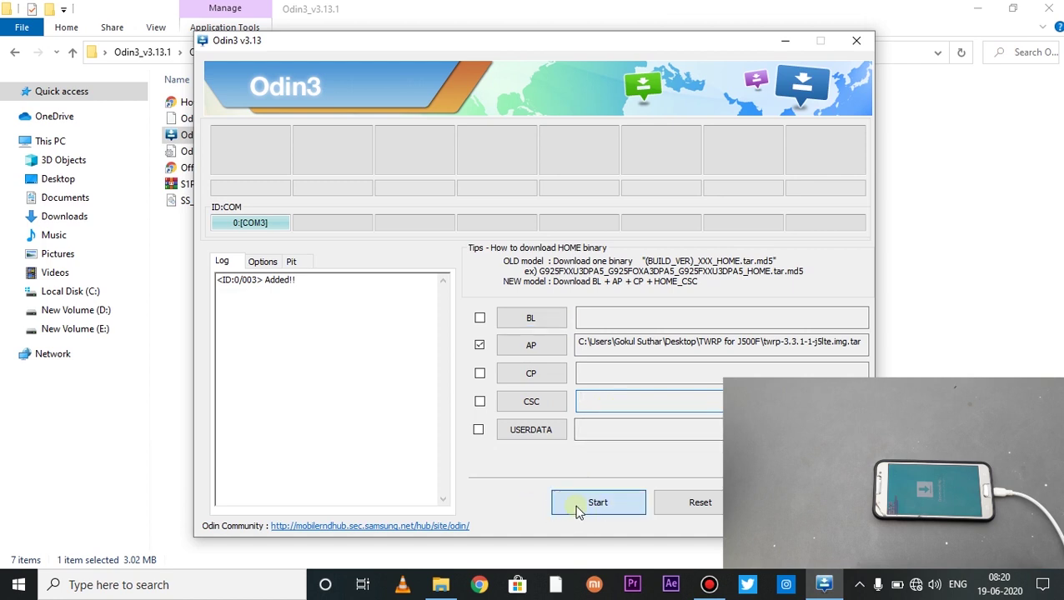